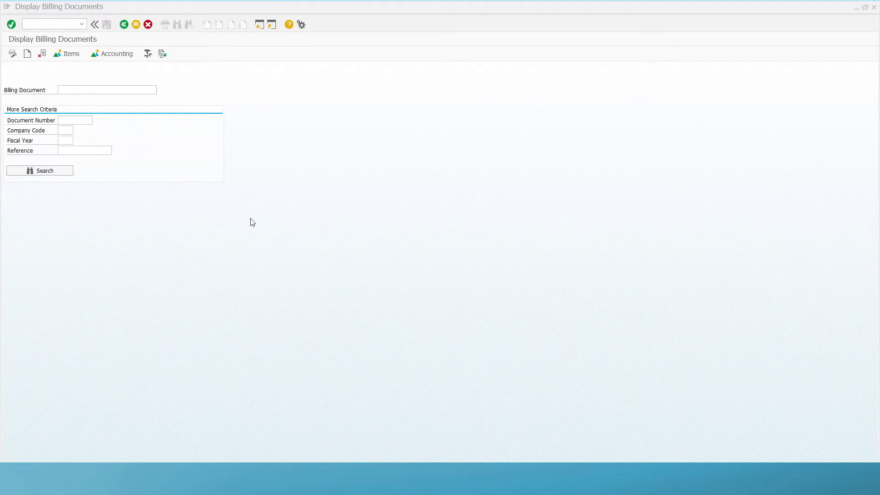
- Place the cursor in the empty Billing Document field on the VF03 Display screen
{"action": "left_click", "coordinate": [70, 89]}
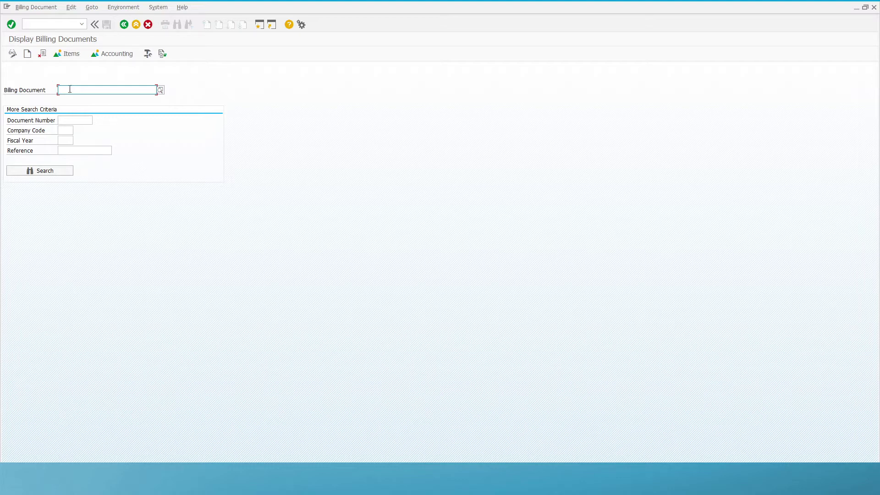
- Switch to VF02 change mode and open billing document 900000134 from the field history
{"action": "left_click", "coordinate": [12, 54]}
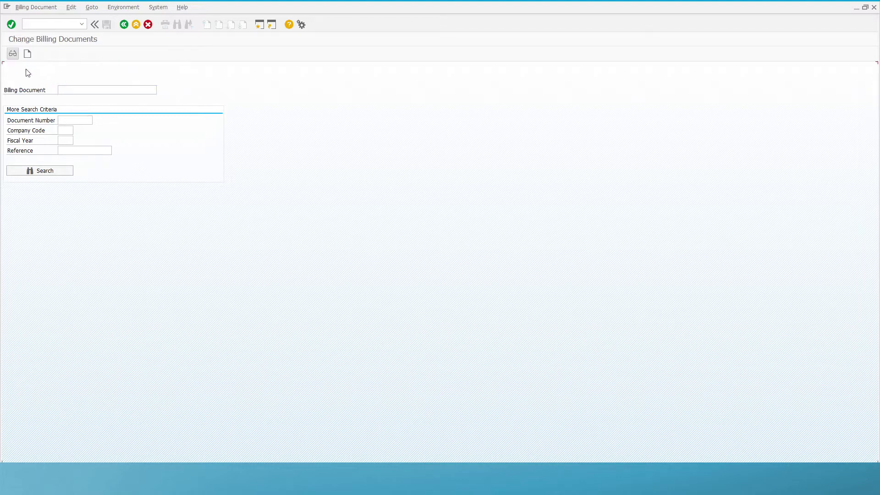
{"action": "left_click", "coordinate": [69, 90]}
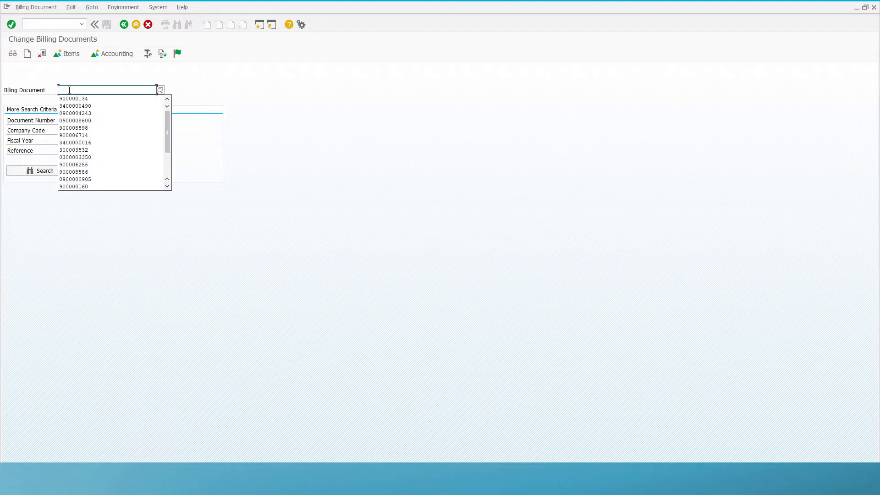
{"action": "key", "text": "Down"}
{"action": "key", "text": "Return"}
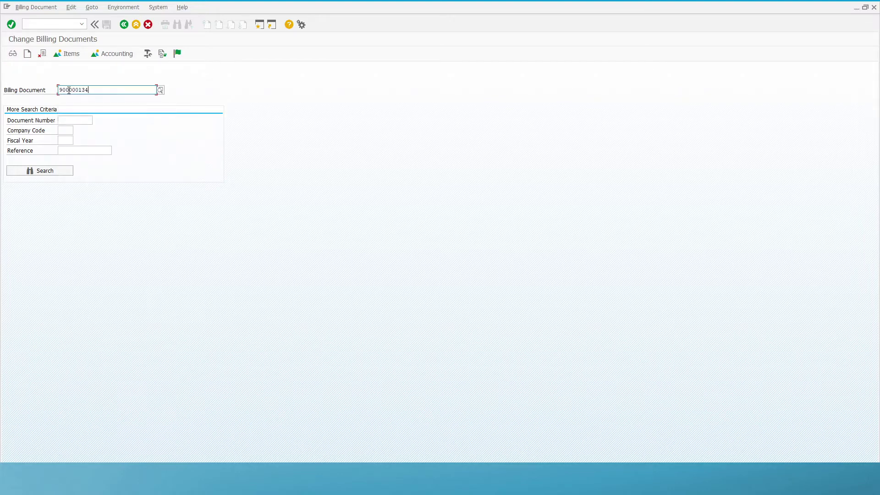
{"action": "left_click", "coordinate": [12, 24]}
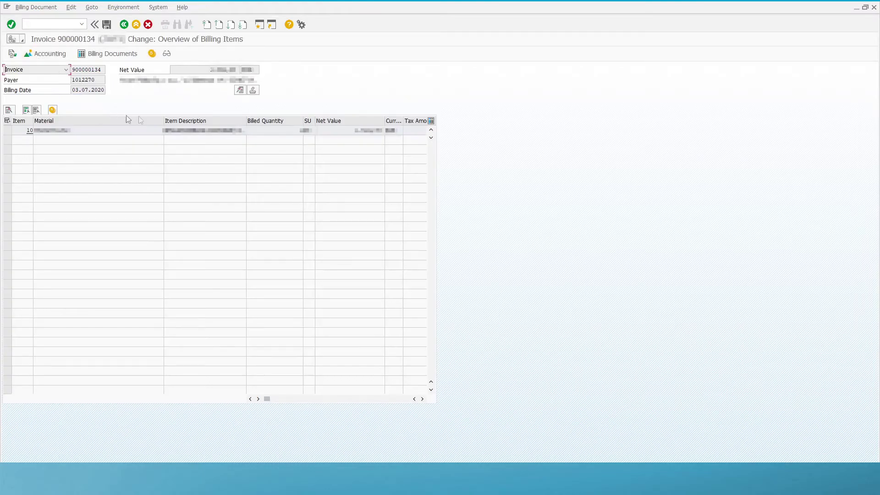
- From Goto > Header > Output, repeat the fourth output row and select the new entry
{"action": "left_click", "coordinate": [92, 7]}
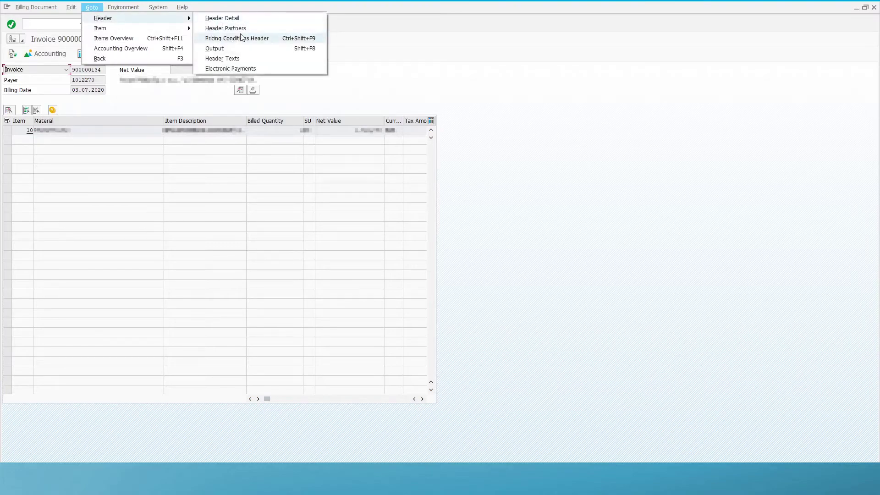
{"action": "mouse_move", "coordinate": [103, 18]}
{"action": "left_click", "coordinate": [239, 49]}
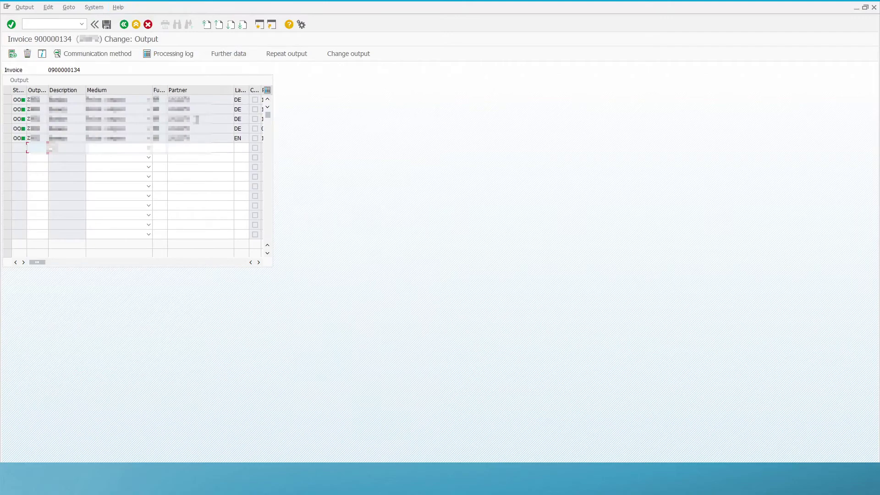
{"action": "left_click", "coordinate": [9, 129]}
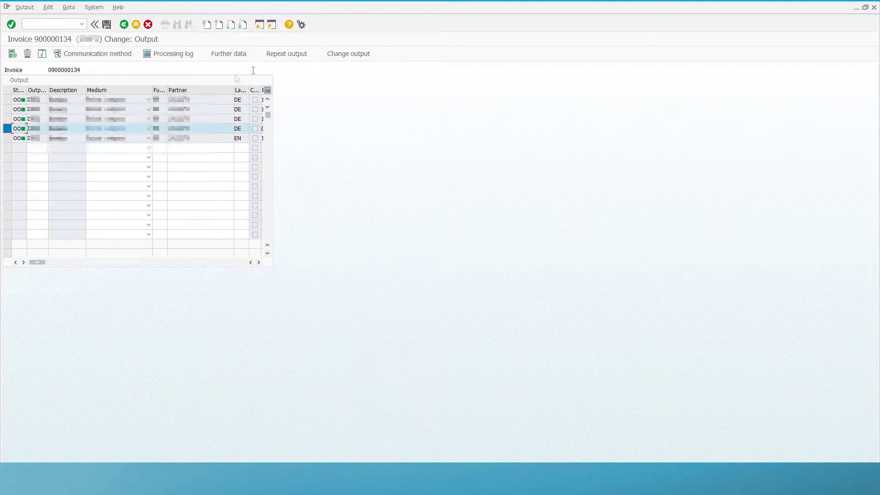
{"action": "left_click", "coordinate": [286, 58]}
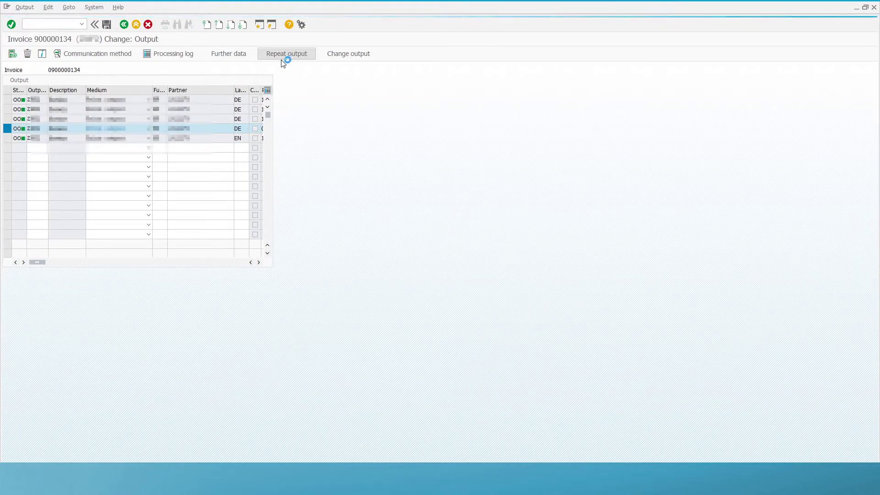
{"action": "left_click", "coordinate": [7, 99]}
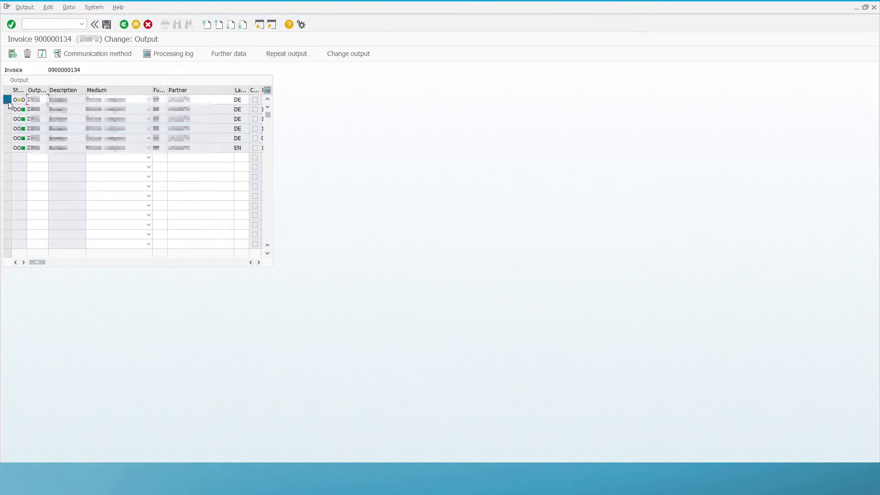
{"action": "left_click", "coordinate": [227, 57]}
- Set the repeated output's dispatch time to 'Send with periodically scheduled job' and save
{"action": "left_click", "coordinate": [203, 142]}
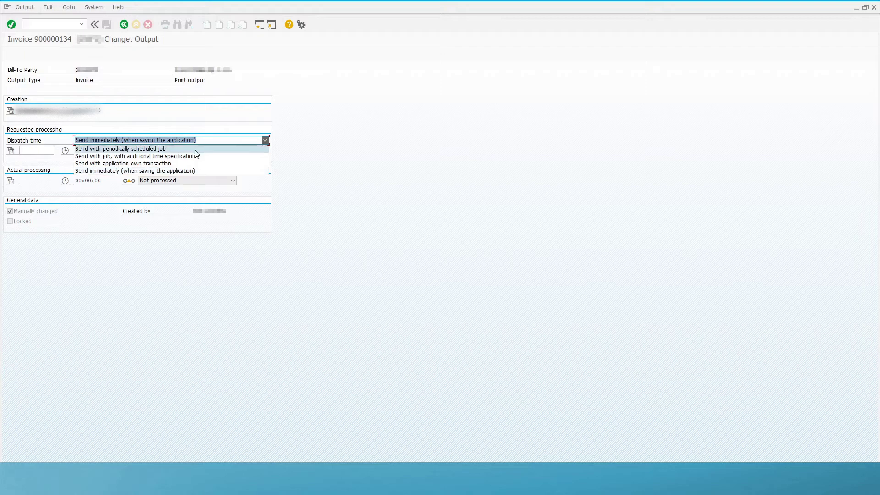
{"action": "left_click", "coordinate": [196, 151]}
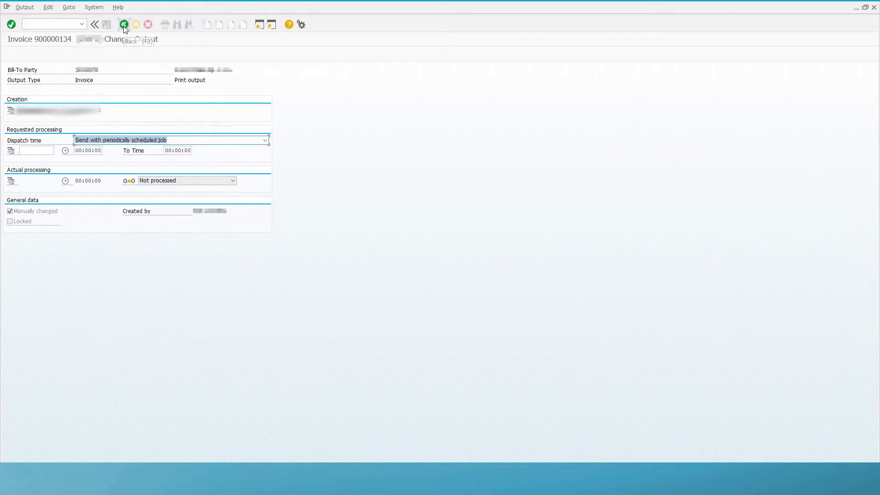
{"action": "left_click", "coordinate": [124, 25]}
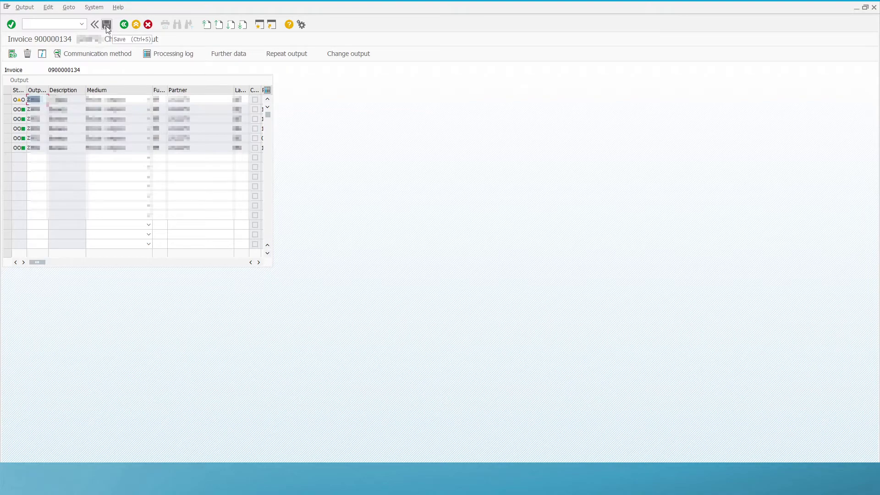
{"action": "left_click", "coordinate": [106, 26]}
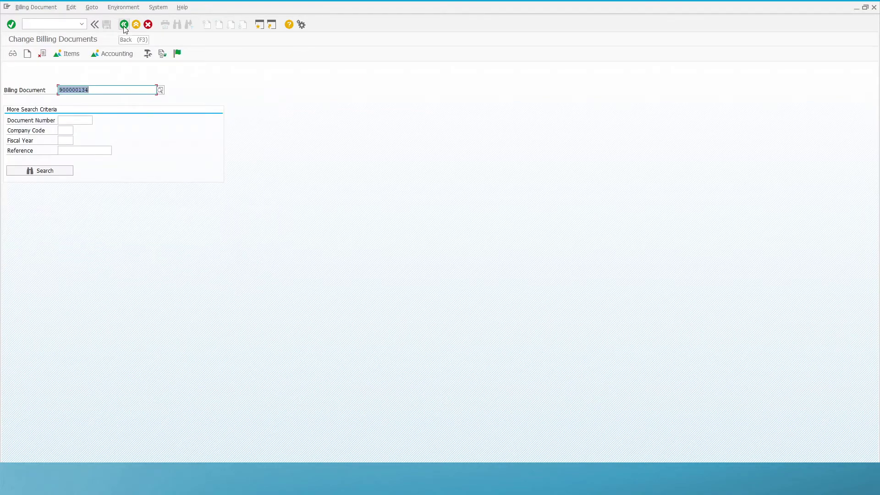
- Open SE38 via /nse38 and display the source of SD_INVOICE_PRINT01
{"action": "left_click", "coordinate": [65, 25]}
{"action": "type", "text": "/"}
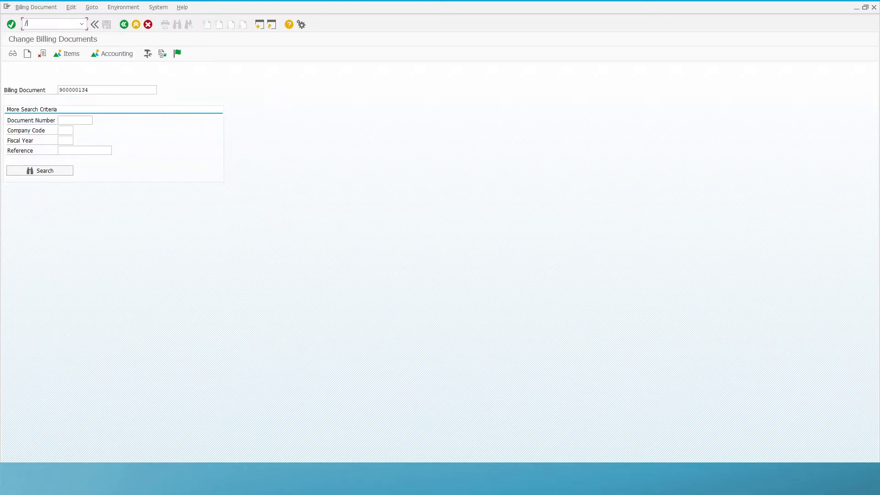
{"action": "type", "text": "nse38"}
{"action": "key", "text": "Return"}
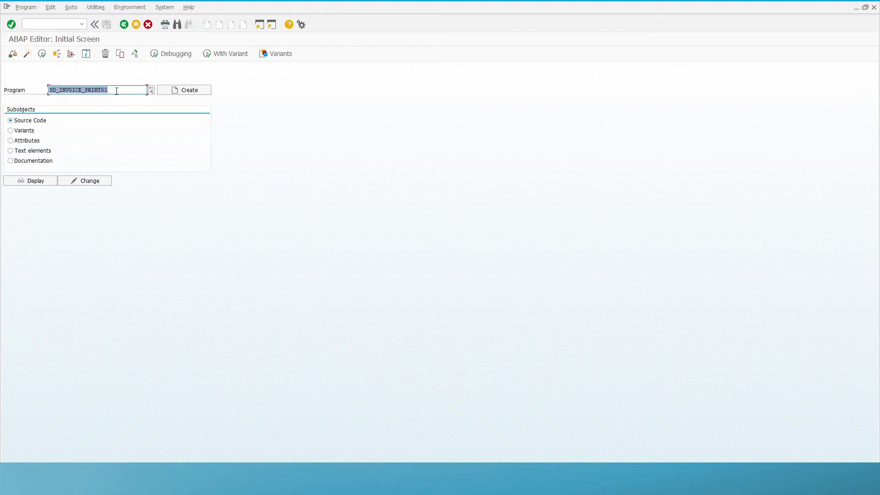
{"action": "left_click", "coordinate": [38, 182]}
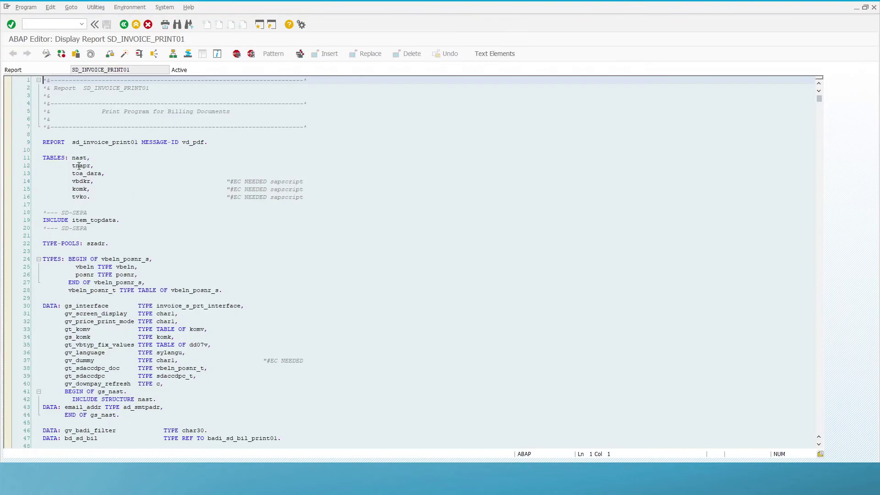
- Set a session breakpoint on line 88's TRY in FORM entry, then return to SE38
{"action": "scroll", "coordinate": [79, 166], "scroll_direction": "down", "scroll_amount": 1}
{"action": "scroll", "coordinate": [79, 167], "scroll_direction": "down", "scroll_amount": 2}
{"action": "scroll", "coordinate": [81, 169], "scroll_direction": "down", "scroll_amount": 4}
{"action": "scroll", "coordinate": [81, 170], "scroll_direction": "down", "scroll_amount": 4}
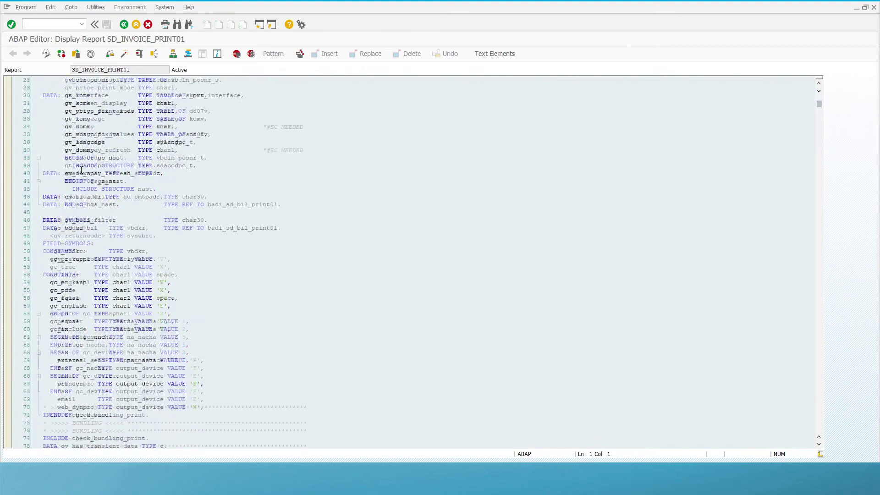
{"action": "scroll", "coordinate": [81, 170], "scroll_direction": "down", "scroll_amount": 4}
{"action": "scroll", "coordinate": [82, 171], "scroll_direction": "down", "scroll_amount": 2}
{"action": "scroll", "coordinate": [81, 171], "scroll_direction": "down", "scroll_amount": 2}
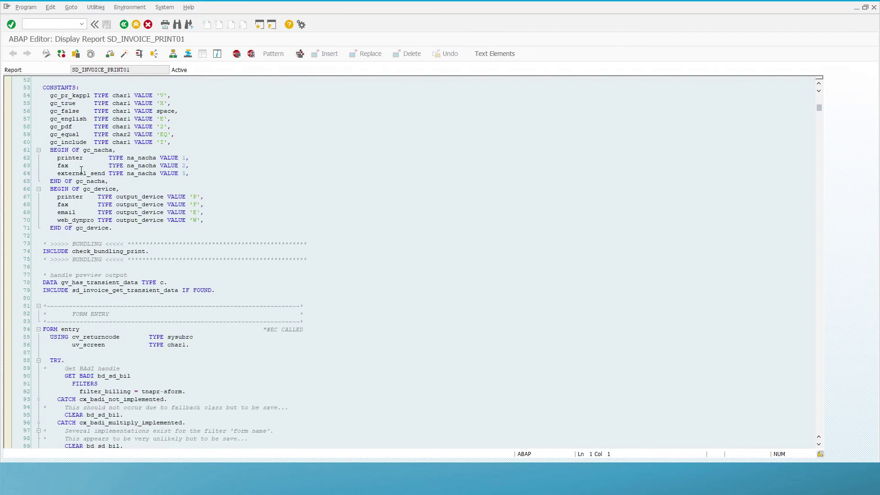
{"action": "scroll", "coordinate": [81, 171], "scroll_direction": "down", "scroll_amount": 2}
{"action": "scroll", "coordinate": [81, 170], "scroll_direction": "down", "scroll_amount": 2}
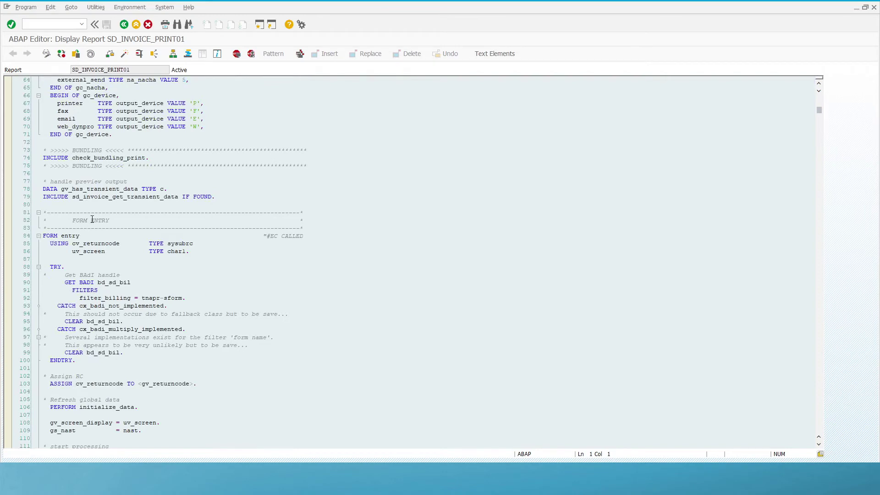
{"action": "left_click", "coordinate": [10, 268]}
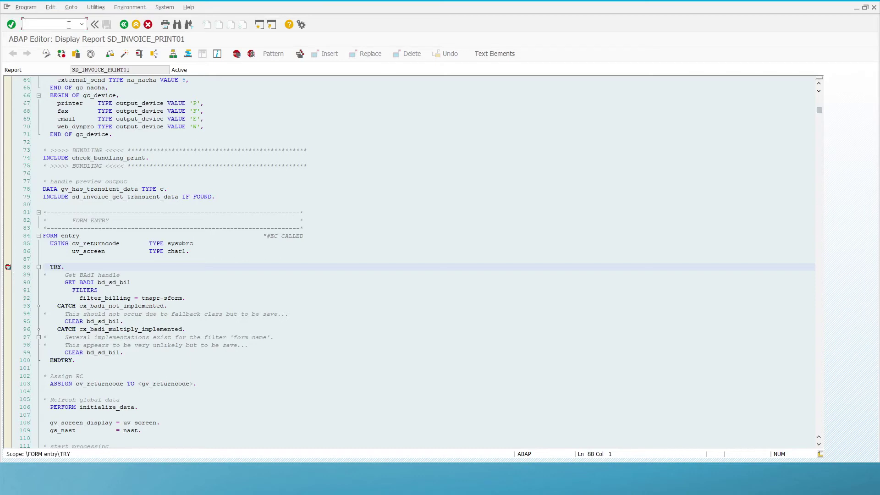
{"action": "type", "text": "/nse38"}
{"action": "key", "text": "Return"}
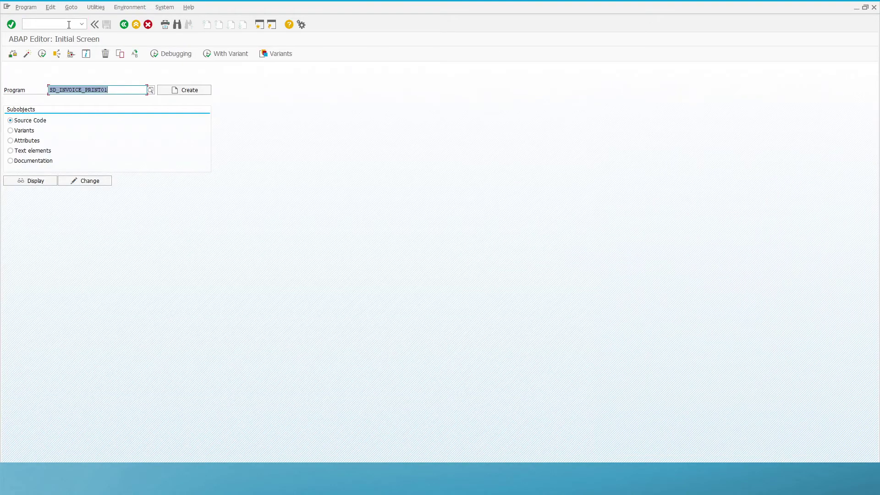
- Run program RSNAST00 from the SE38 history to reach its selection screen
{"action": "key", "text": "BackSpace"}
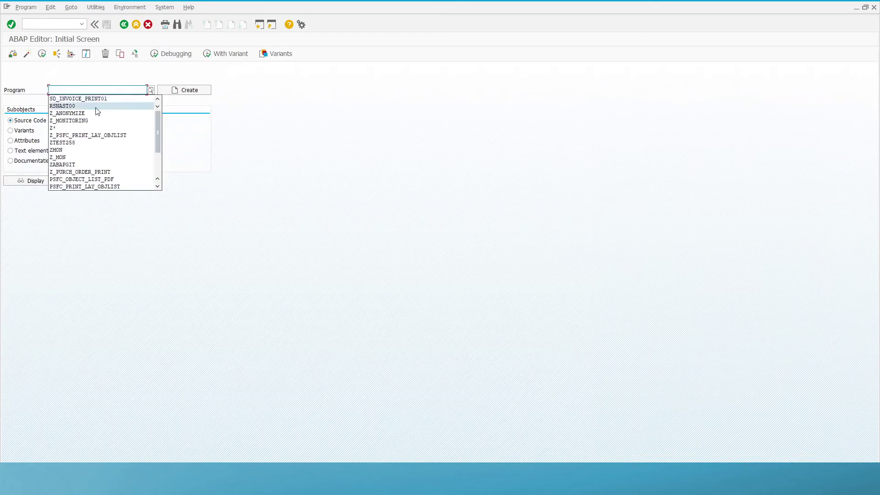
{"action": "left_click", "coordinate": [96, 108]}
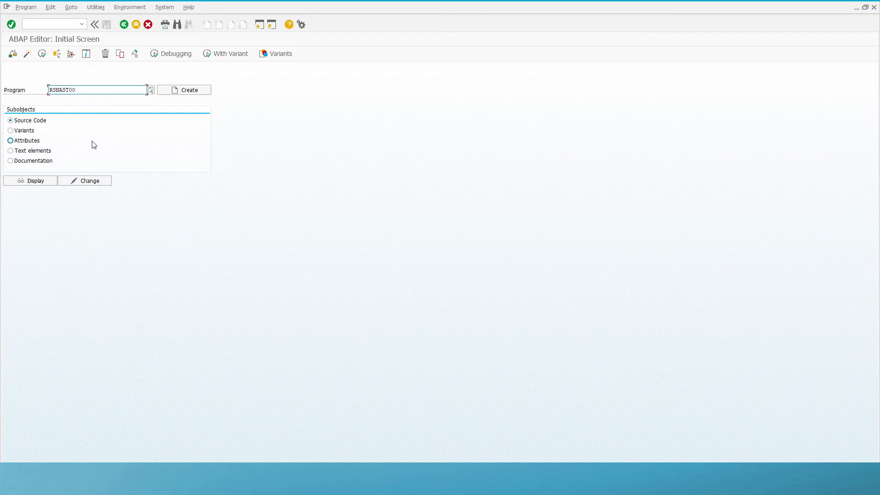
{"action": "left_click", "coordinate": [42, 54]}
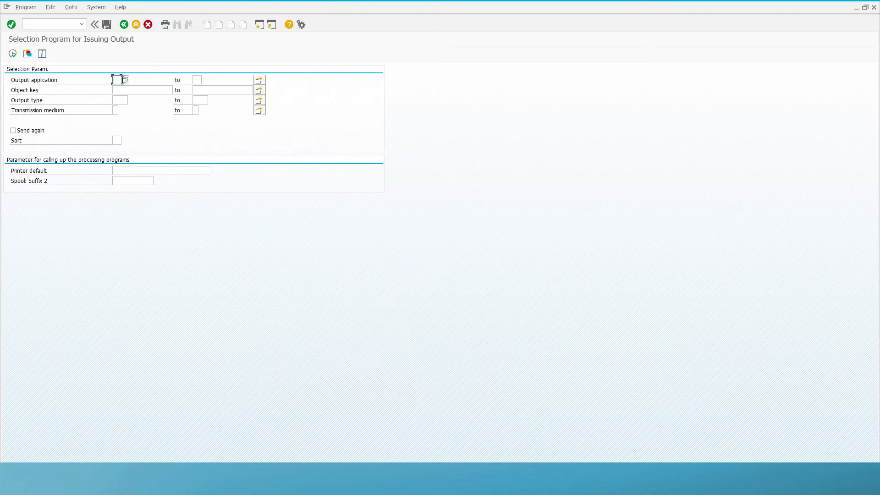
- Choose output application V3 (Billing), enter output type Z, and execute
{"action": "left_click", "coordinate": [125, 80]}
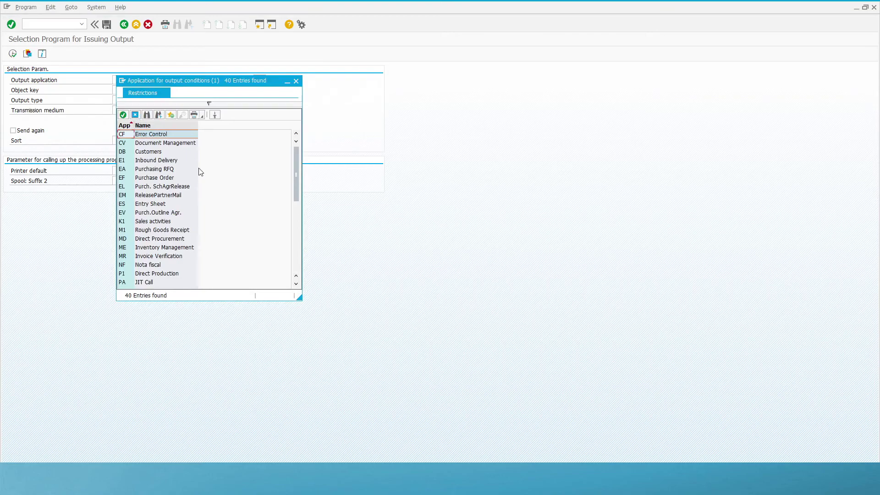
{"action": "scroll", "coordinate": [183, 185], "scroll_direction": "down", "scroll_amount": 5}
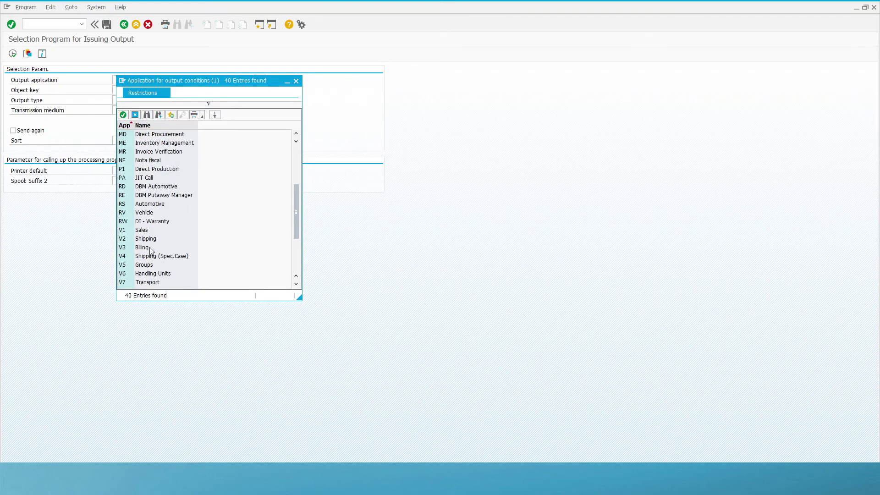
{"action": "scroll", "coordinate": [150, 249], "scroll_direction": "up", "scroll_amount": 3}
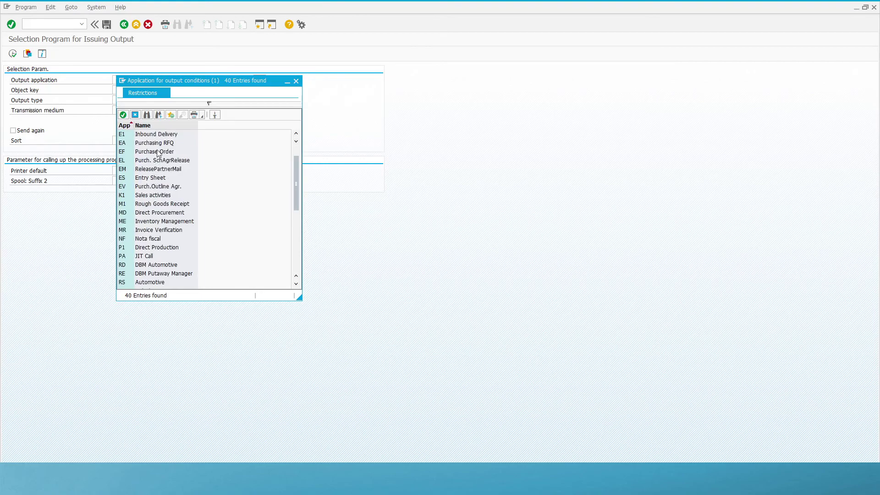
{"action": "scroll", "coordinate": [158, 156], "scroll_direction": "down", "scroll_amount": 2}
{"action": "scroll", "coordinate": [158, 160], "scroll_direction": "down", "scroll_amount": 3}
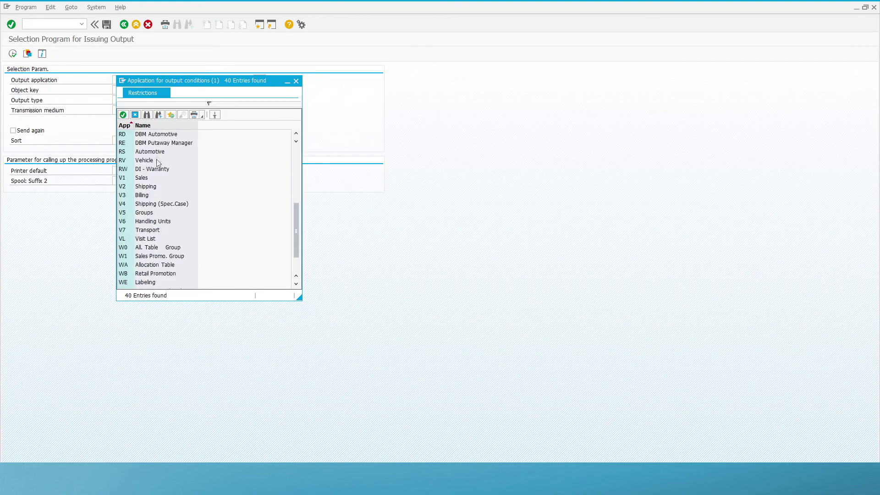
{"action": "double_click", "coordinate": [147, 196]}
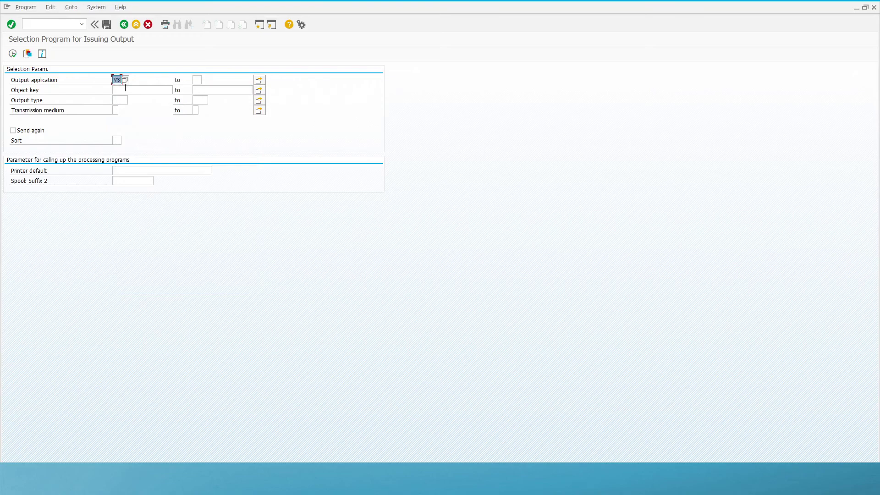
{"action": "left_click", "coordinate": [122, 101]}
{"action": "type", "text": "Z"}
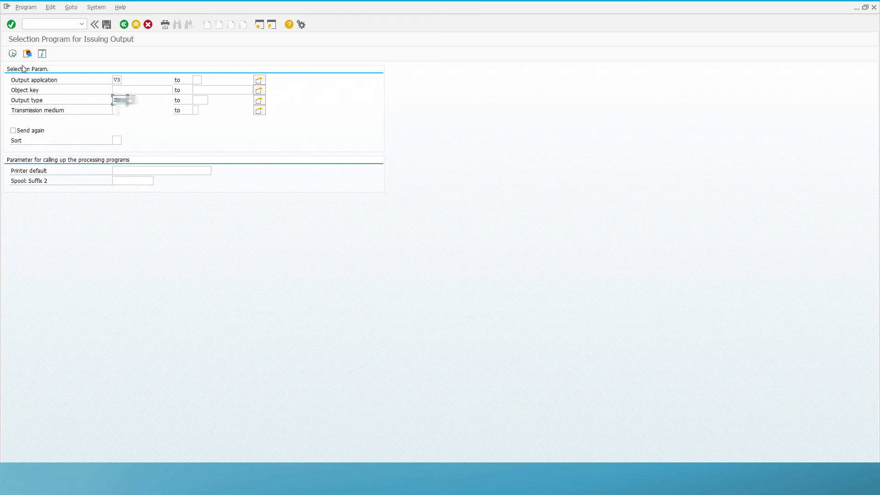
{"action": "left_click", "coordinate": [13, 54]}
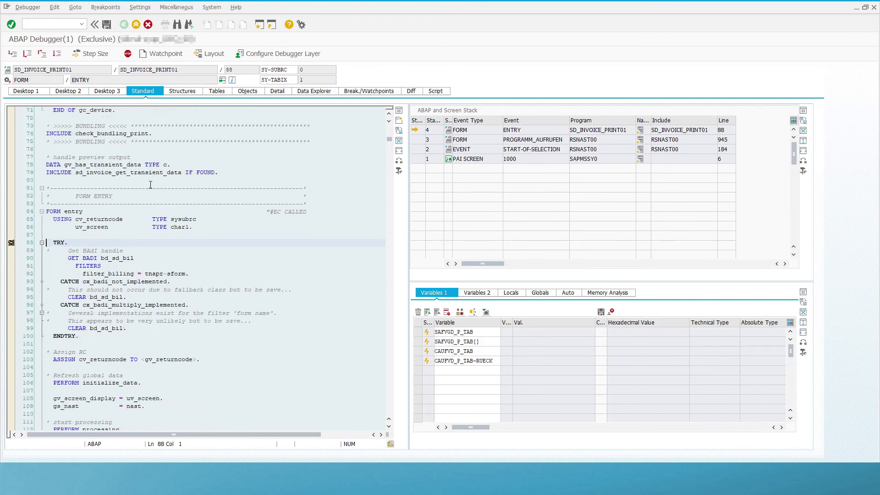
- Scroll the debugger source to show FORM entry's body through ENDFORM
{"action": "scroll", "coordinate": [150, 184], "scroll_direction": "down", "scroll_amount": 3}
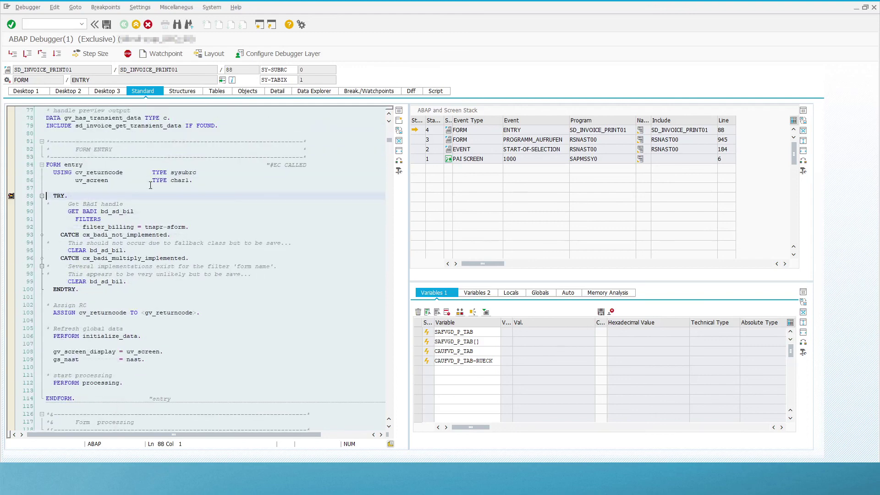